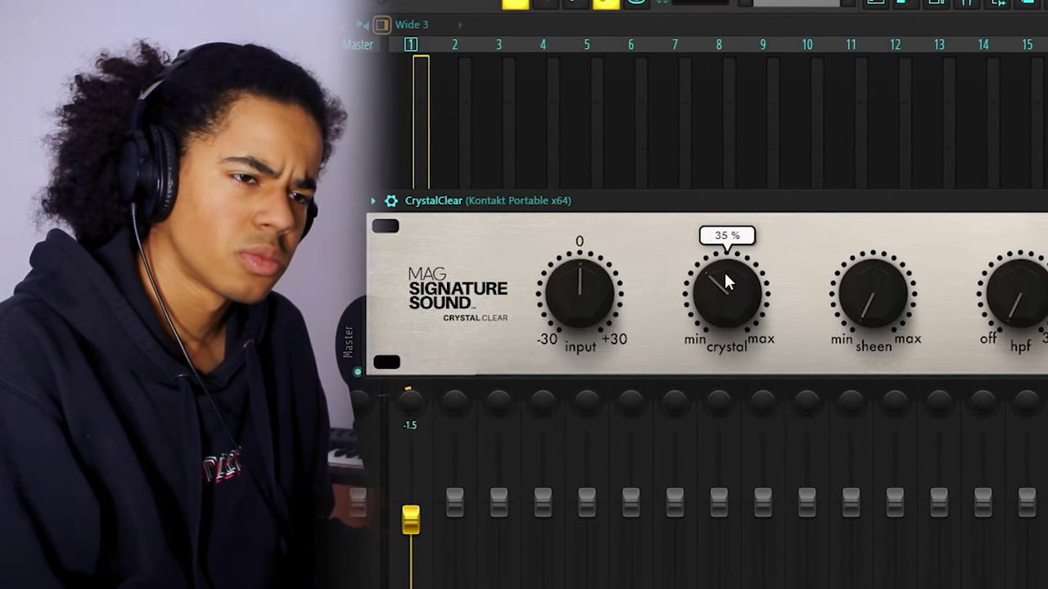
Raise the sheen amount in CrystalClear and adjust the stereo width in the Wider plugin.
drag(892, 277, 891, 262)
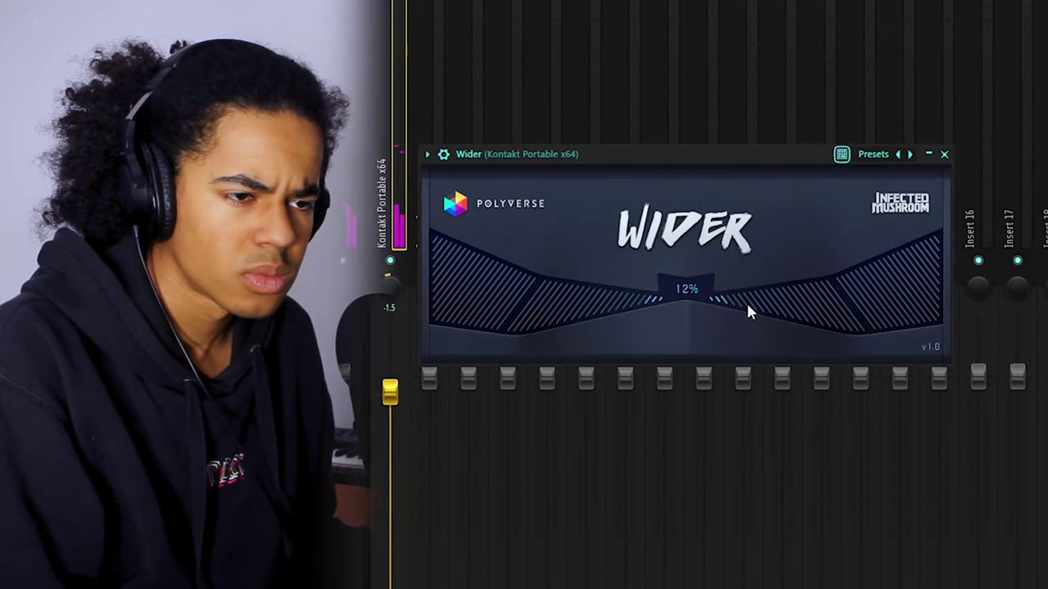
drag(745, 301, 692, 300)
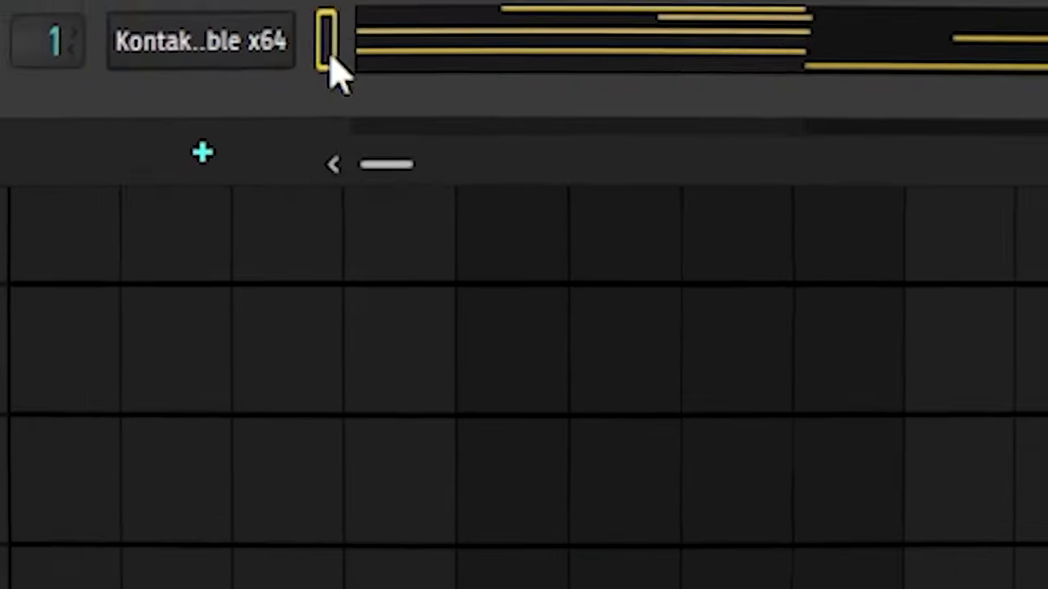
Start a melody for the second Kontakt instrument, shortening the C#5 note that follows the opening G#5.
right_click(334, 52)
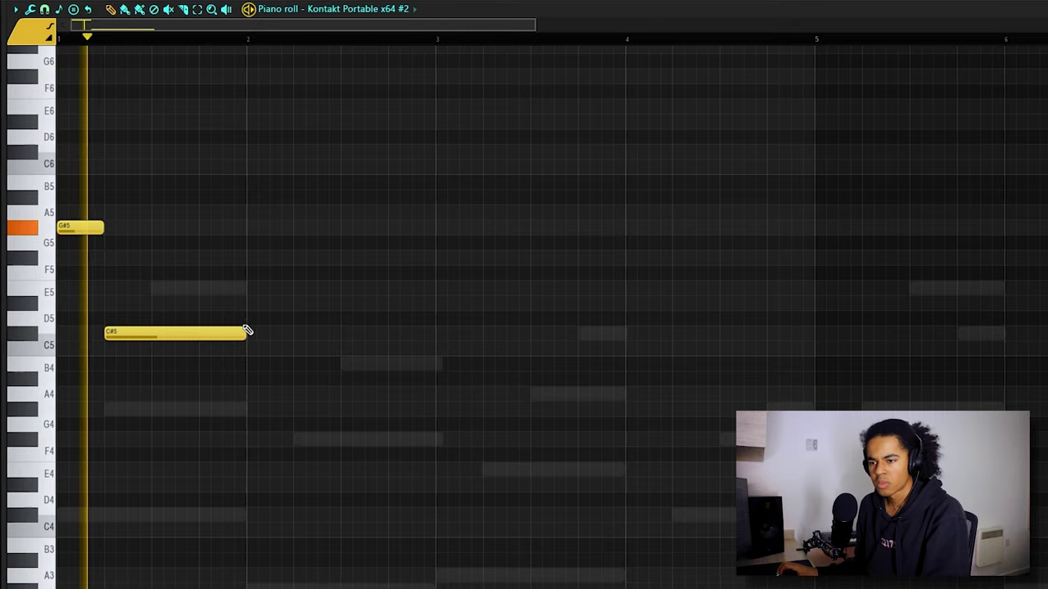
click(213, 336)
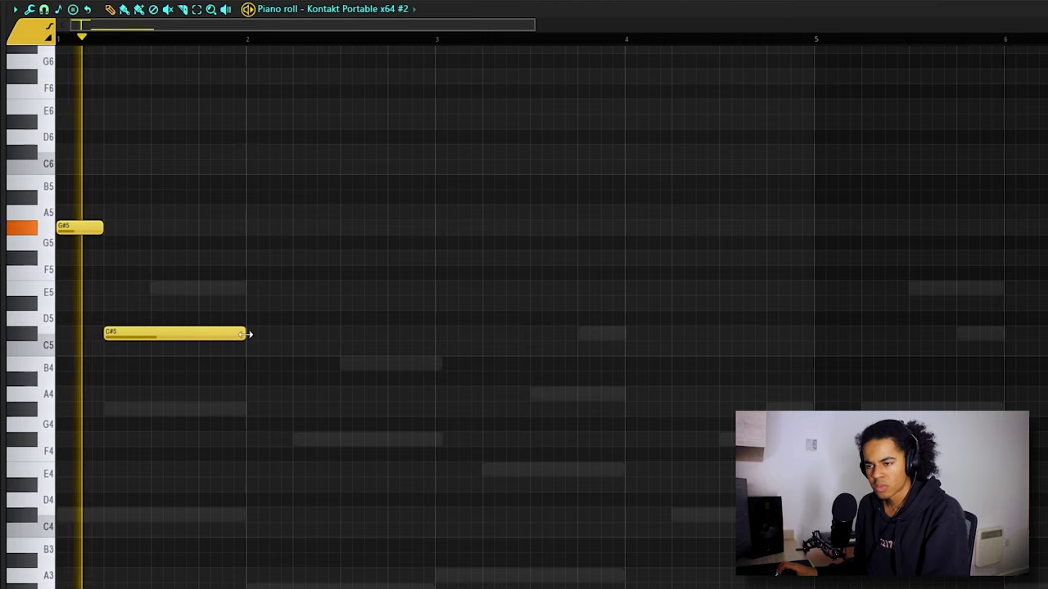
drag(247, 334, 114, 333)
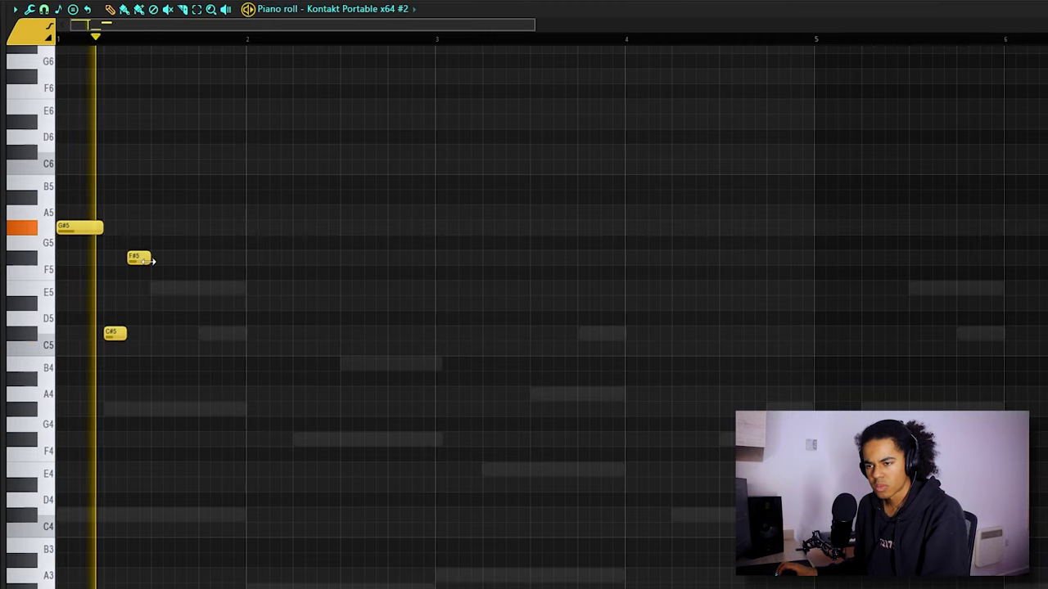
Continue the melody with F#5, E5, D#5, B4 and C#5 notes through bar 3, and apply Quick Legato to join them.
drag(150, 259, 244, 259)
click(202, 288)
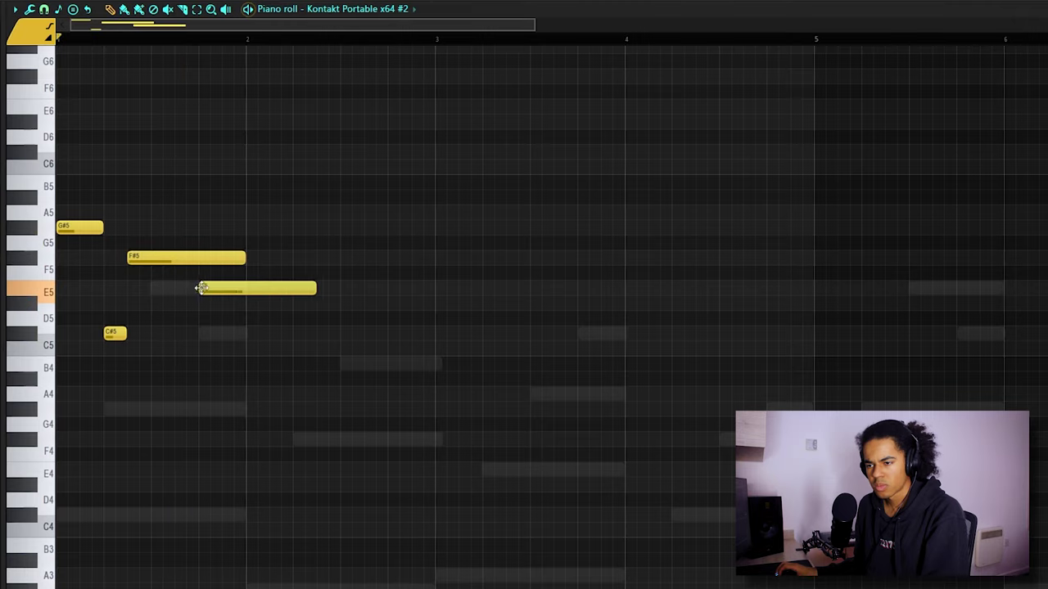
click(247, 306)
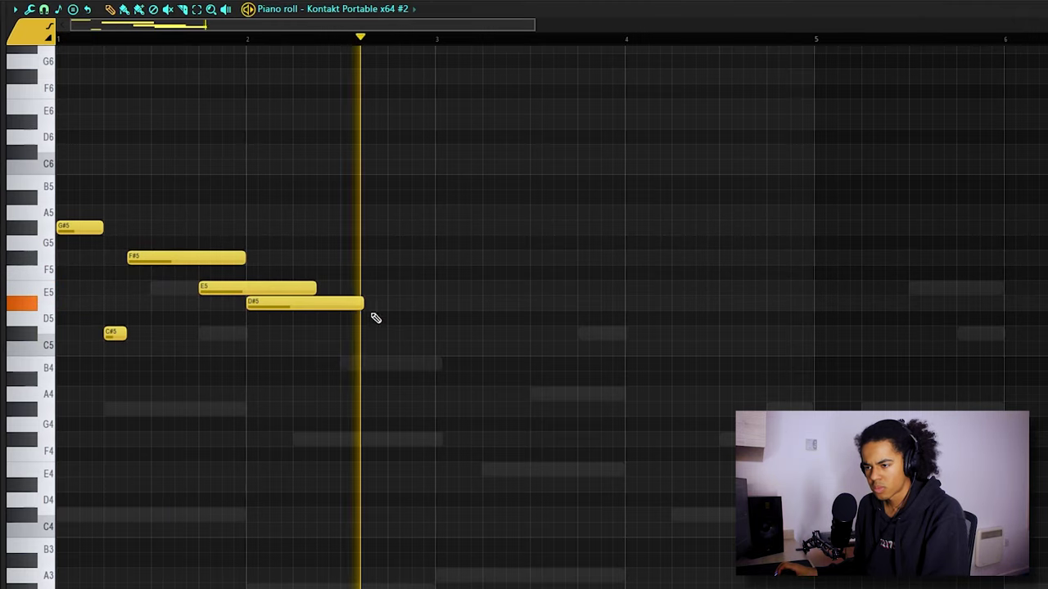
key(space)
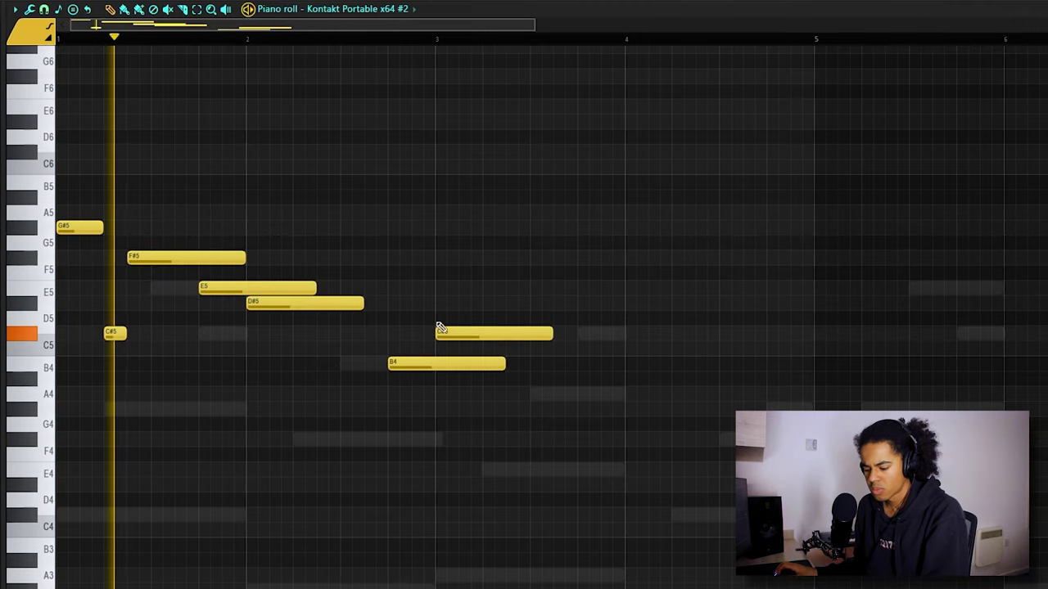
key(ctrl+l)
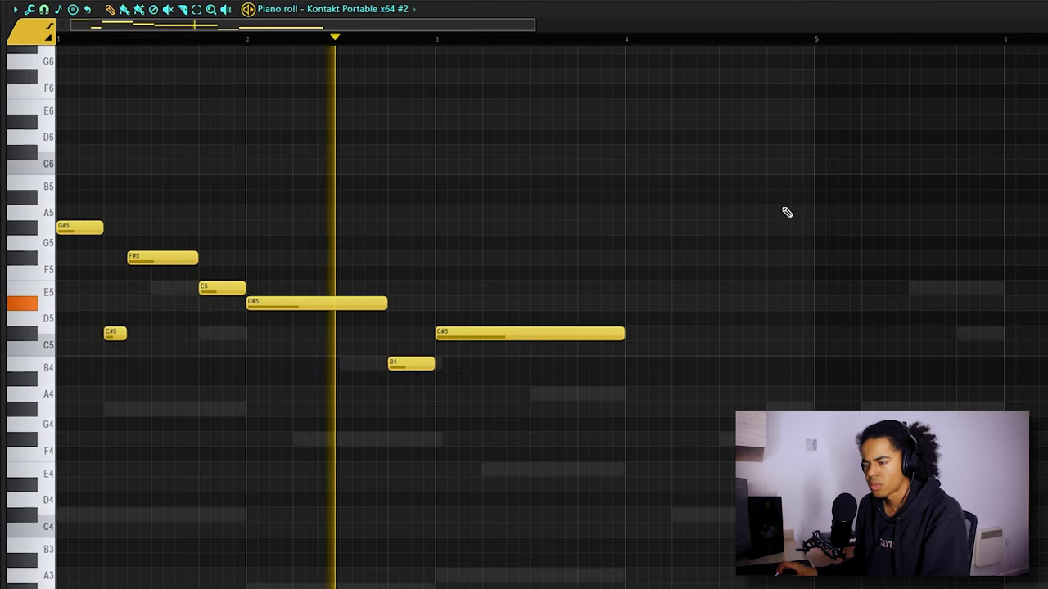
Shorten the E5 note before bar 2 and add a short F#5 grace note ahead of the opening G#5.
scroll(540, 40, down, 3)
drag(530, 334, 693, 344)
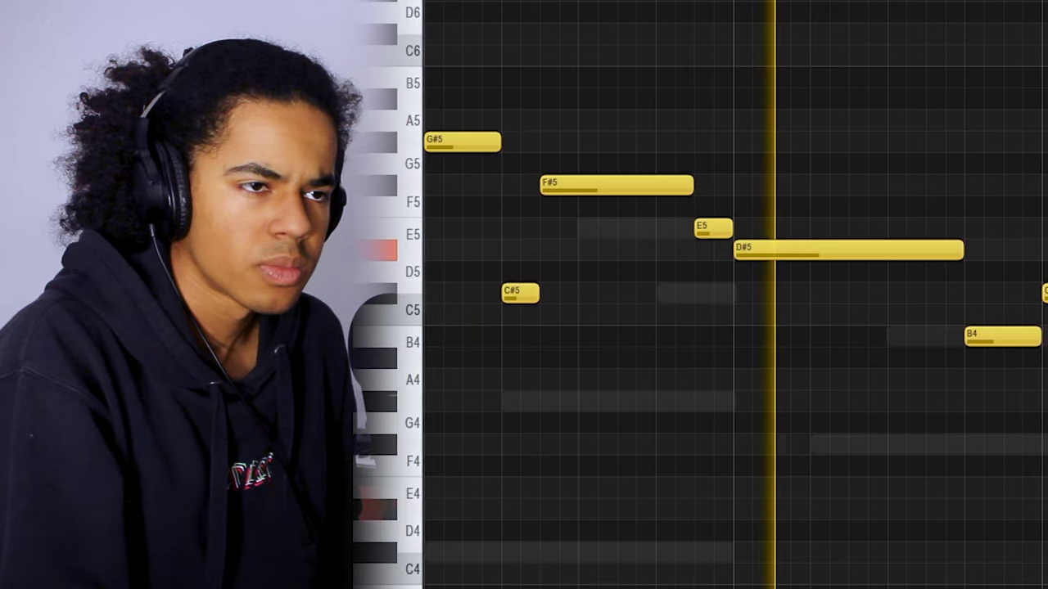
drag(735, 228, 718, 222)
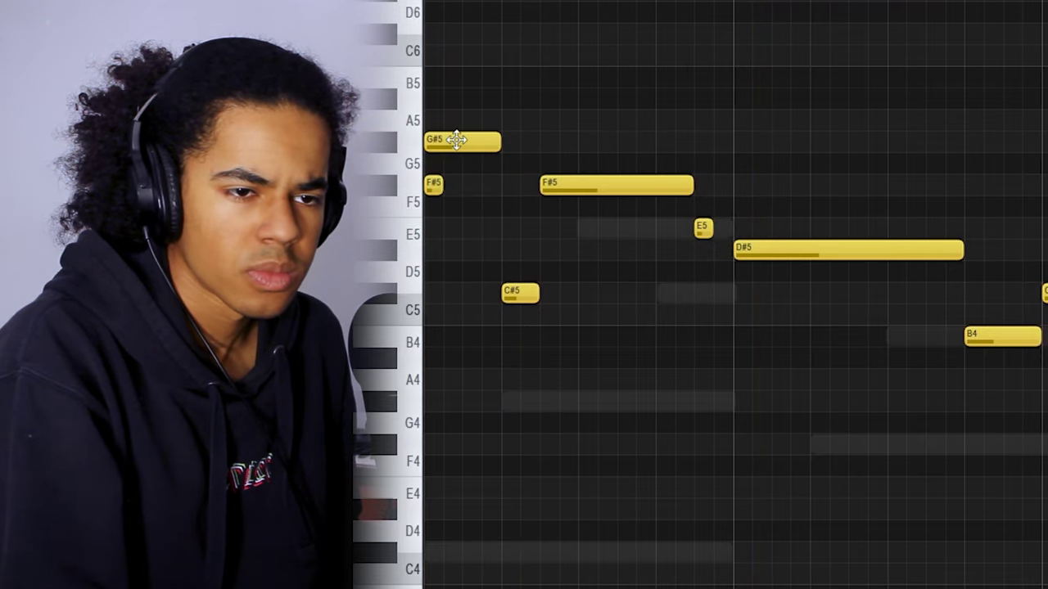
drag(483, 142, 473, 141)
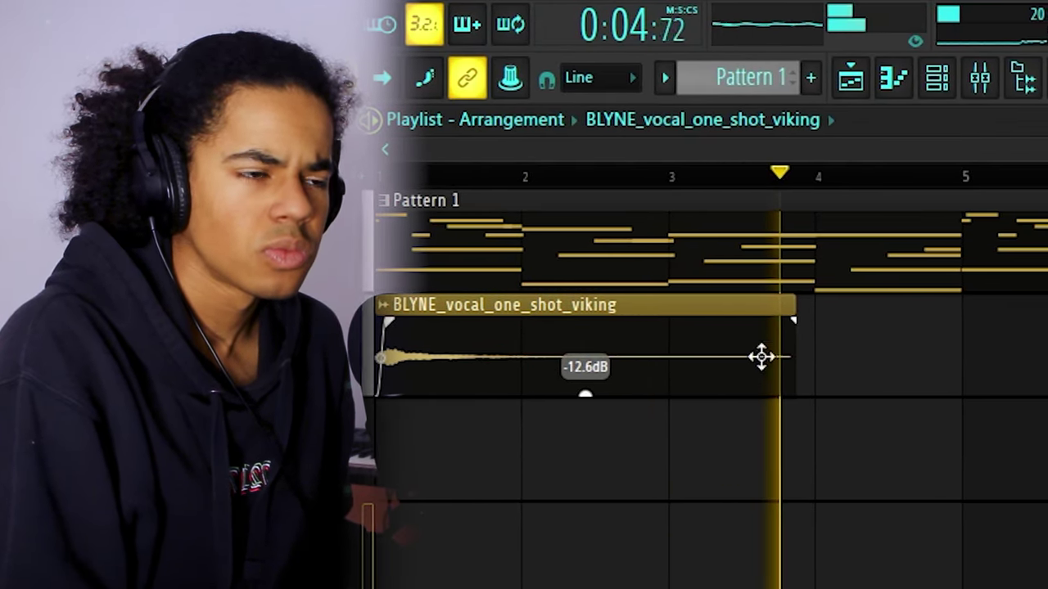
Place Love Letter - Vox Chop (118) Cm from the Vox Chops folder in the playlist and adjust its clip volume.
click(907, 90)
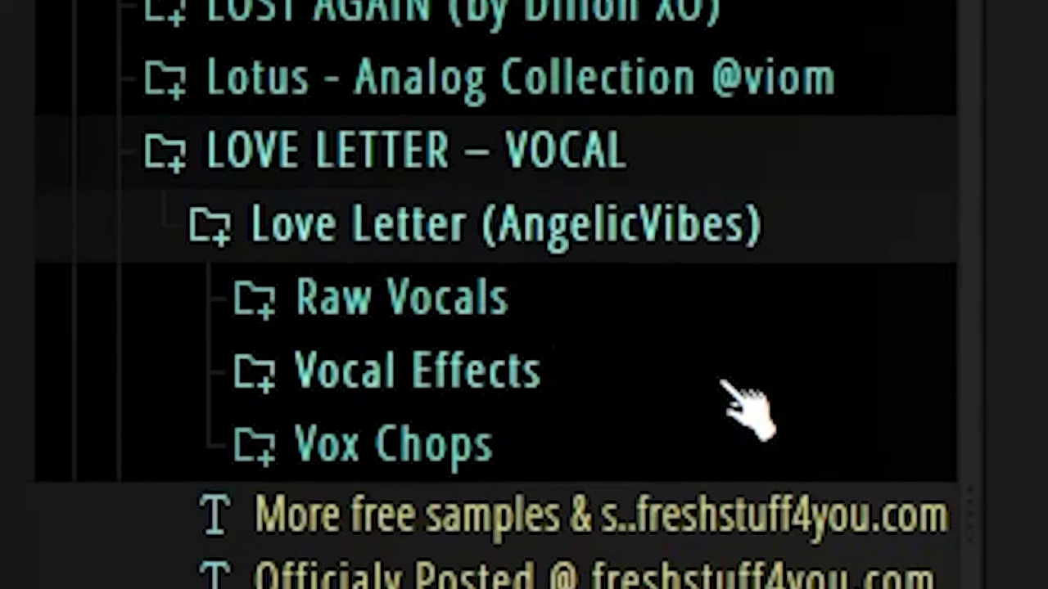
click(474, 421)
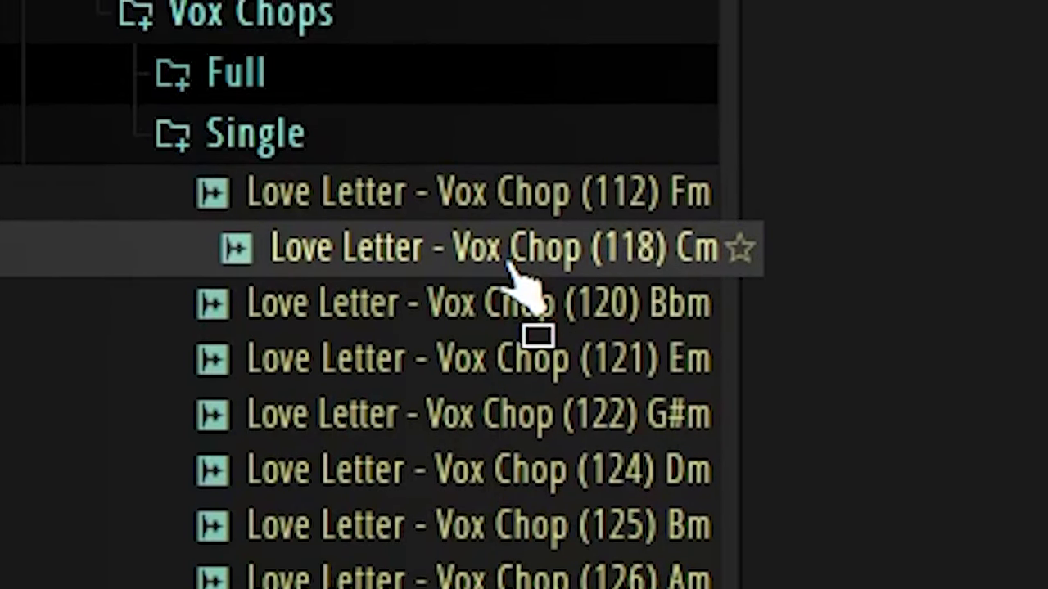
drag(509, 167, 518, 295)
drag(516, 292, 517, 295)
key(space)
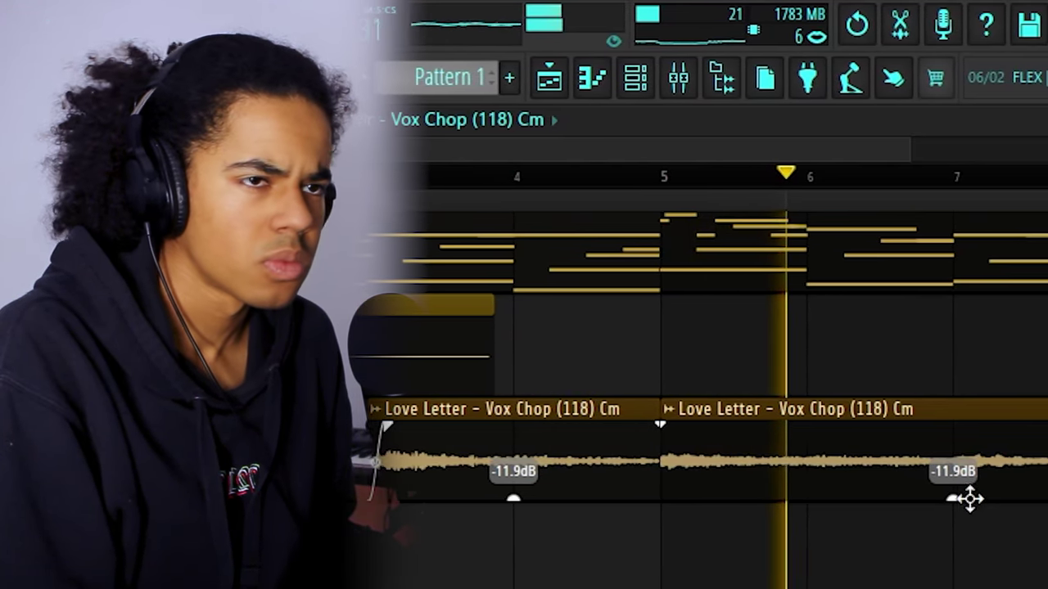
drag(1031, 496, 1031, 506)
drag(786, 410, 879, 464)
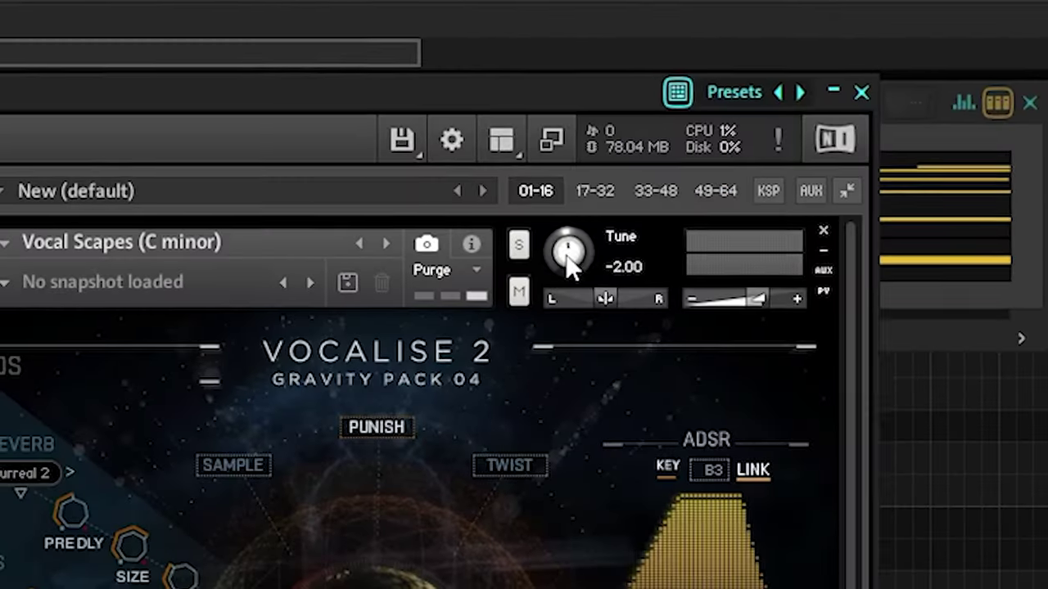
Adjust the Vocal Scapes instrument's tuning and the volume of the third Kontakt channel.
scroll(569, 256, down, 2)
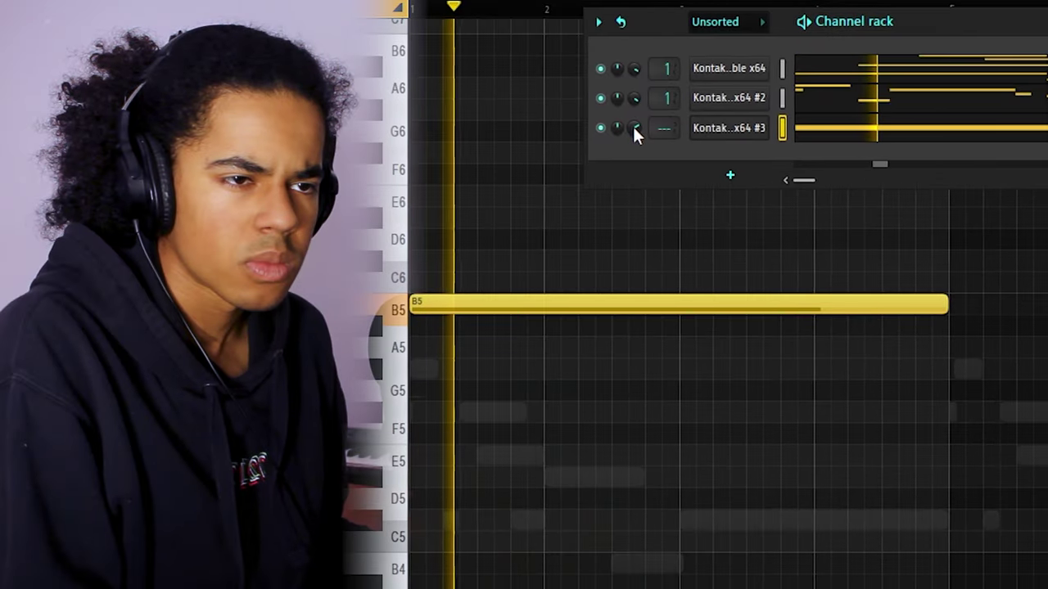
drag(620, 128, 619, 114)
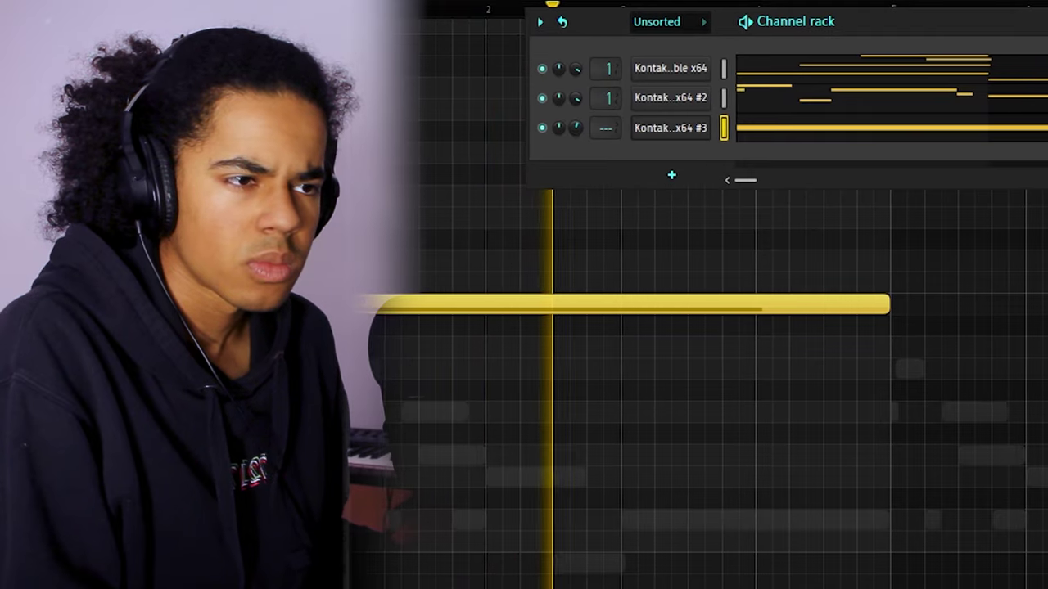
key(F6)
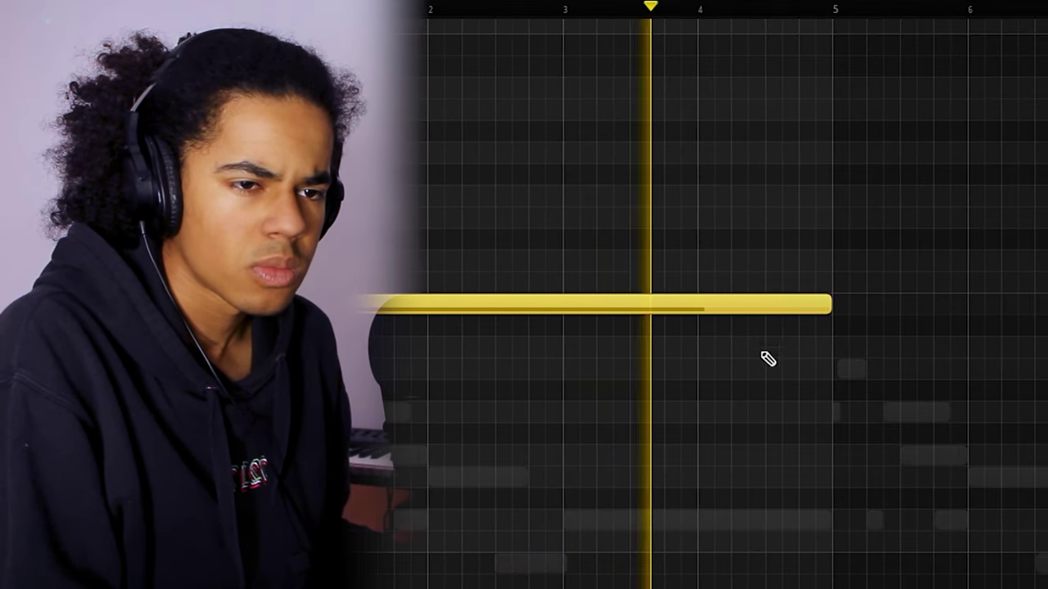
Add a long A5 note at bar 5, directly after the sustained B5 note.
click(824, 346)
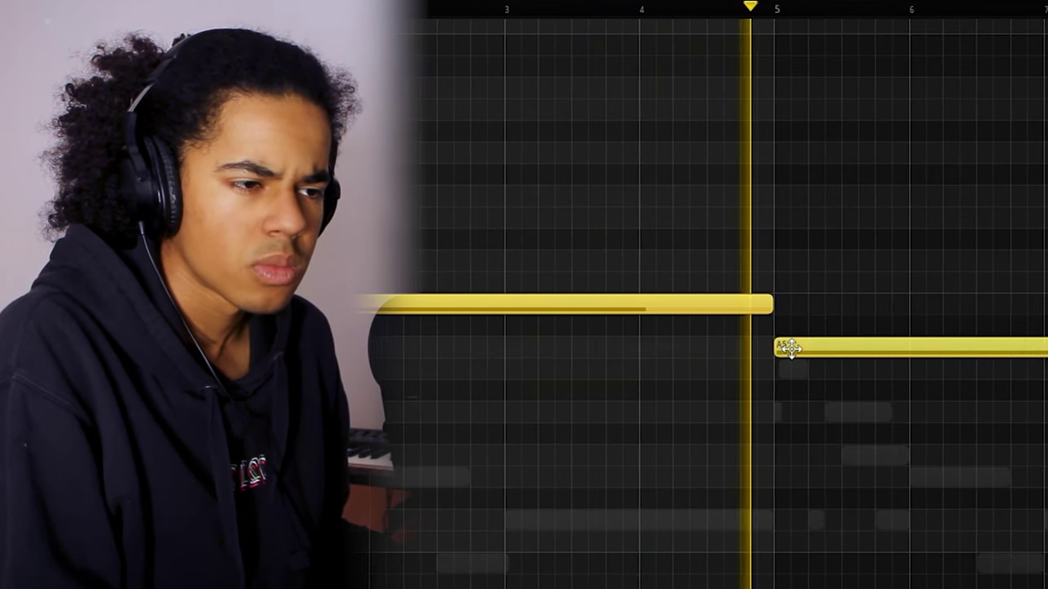
scroll(823, 16, down, 1)
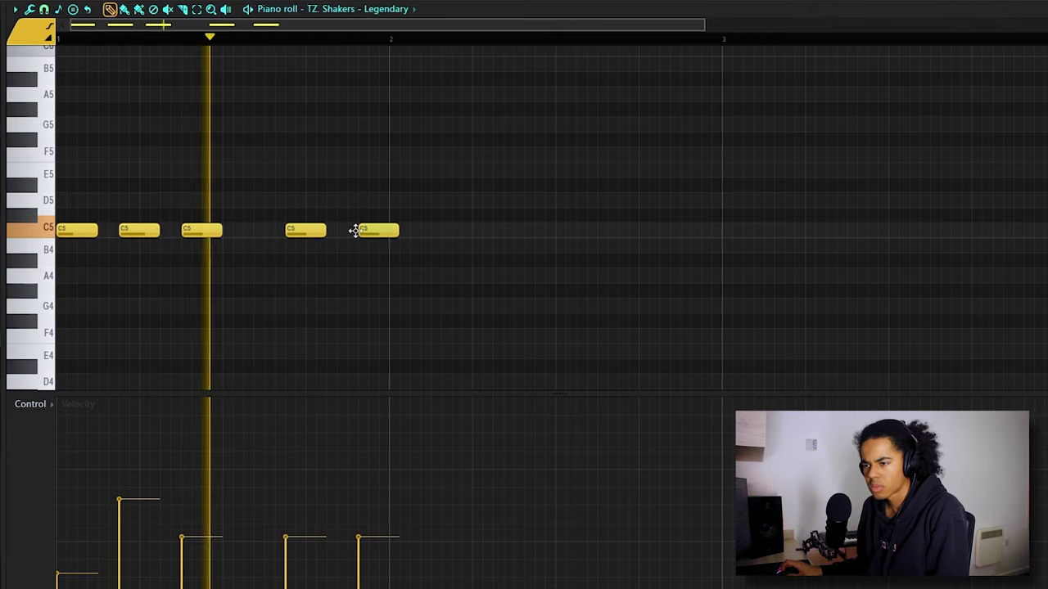
Vary the velocities of the last two C5 shaker notes in bar 1 and add an extra C5 hit in bar 7.
drag(312, 517, 348, 521)
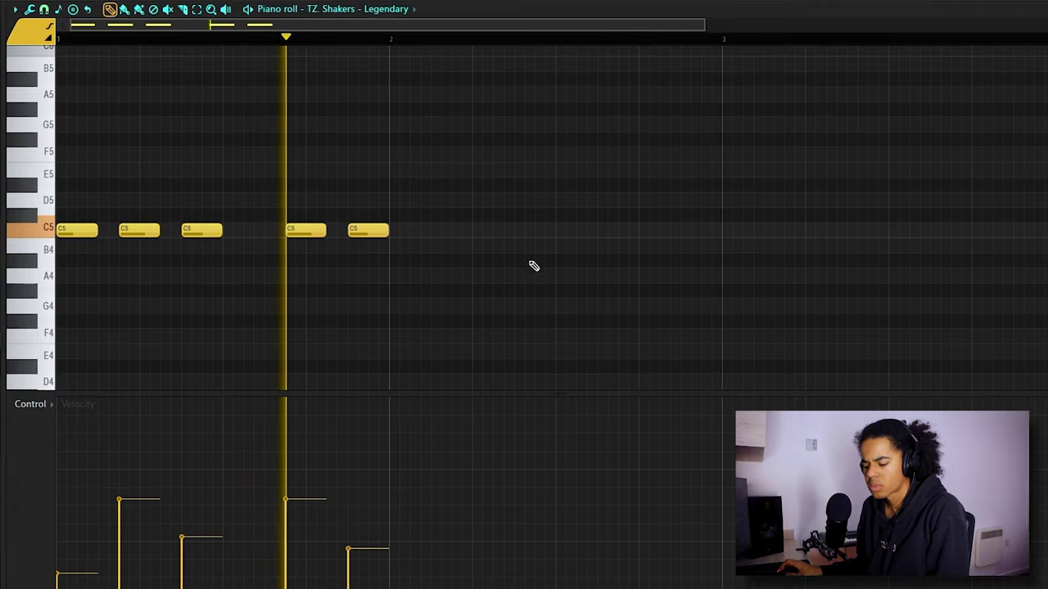
scroll(459, 60, down, 5)
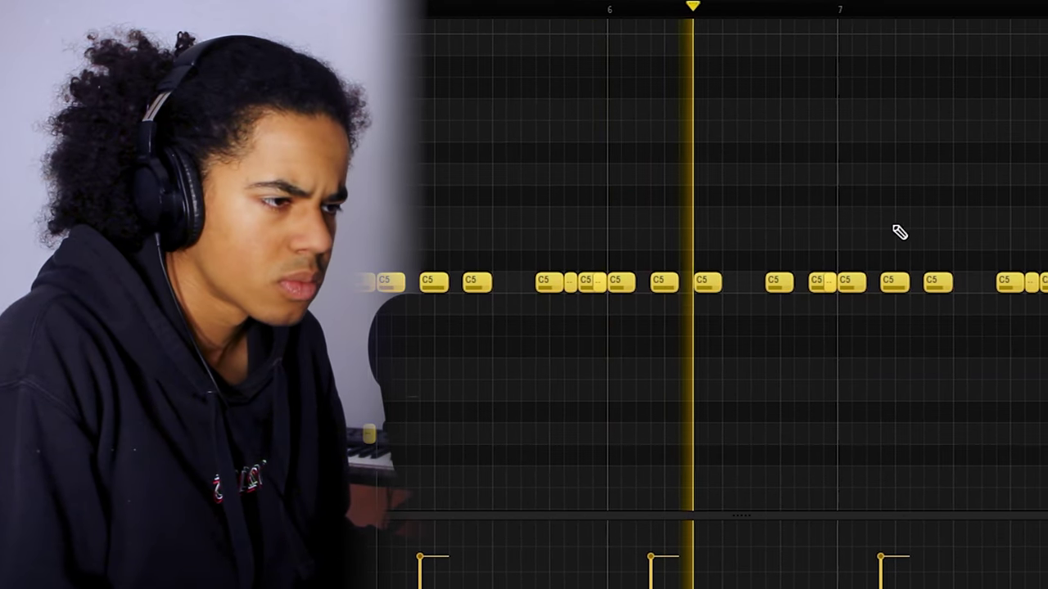
click(917, 283)
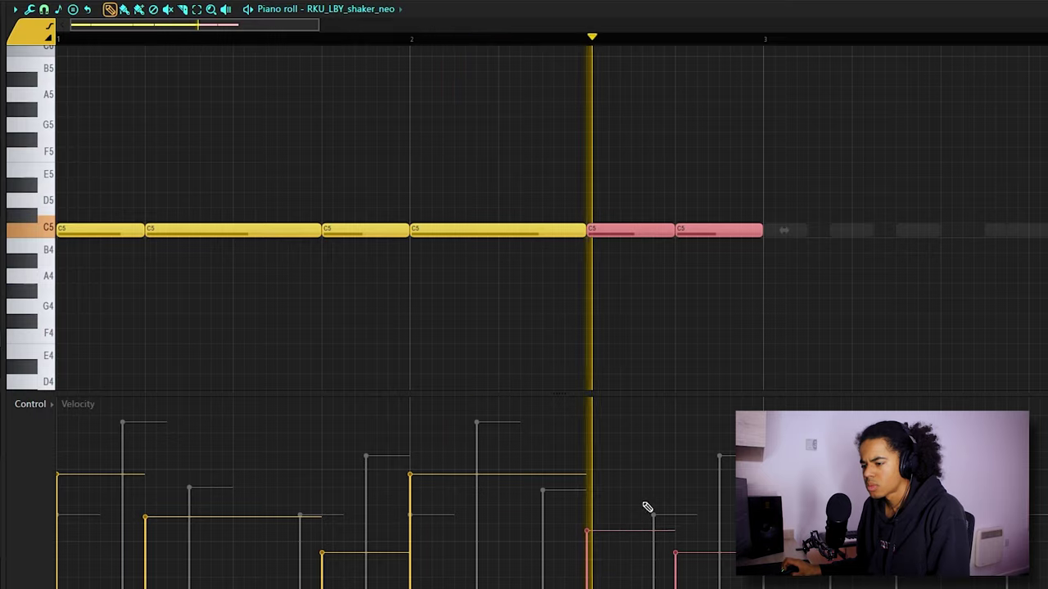
Duplicate the two-bar C5 pattern of the RKU_LBY_shaker_neo channel.
key(ctrl+b)
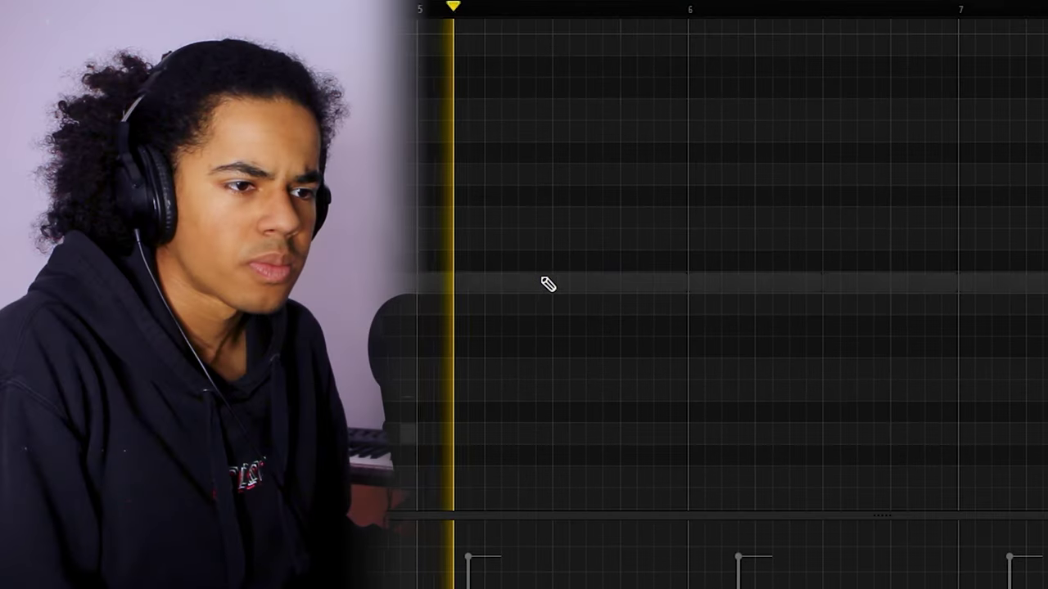
Place a series of spaced, short C5 hits across bars 5 to 8.
click(515, 281)
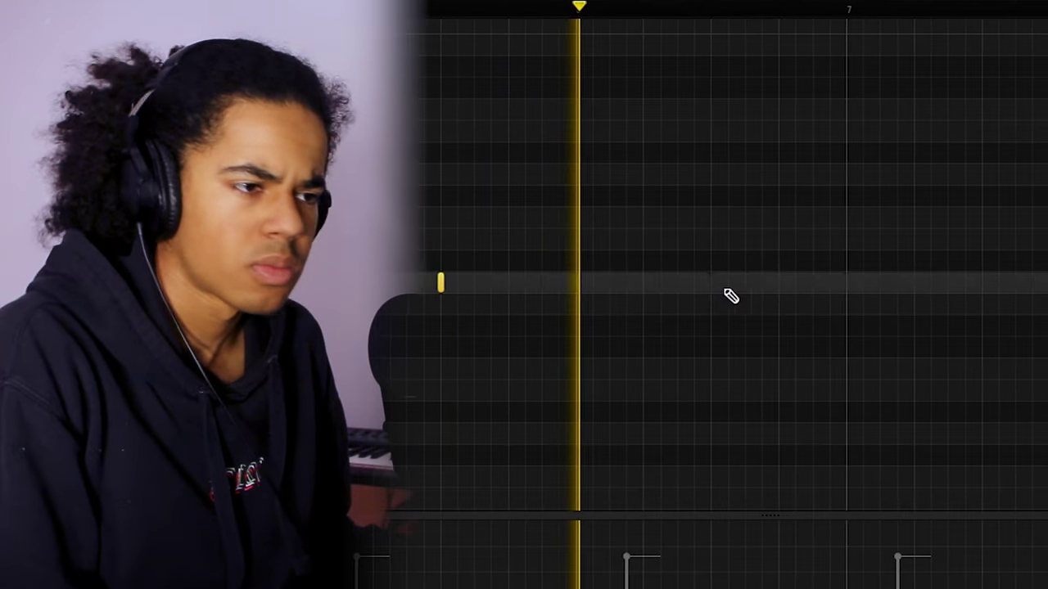
click(739, 281)
click(833, 283)
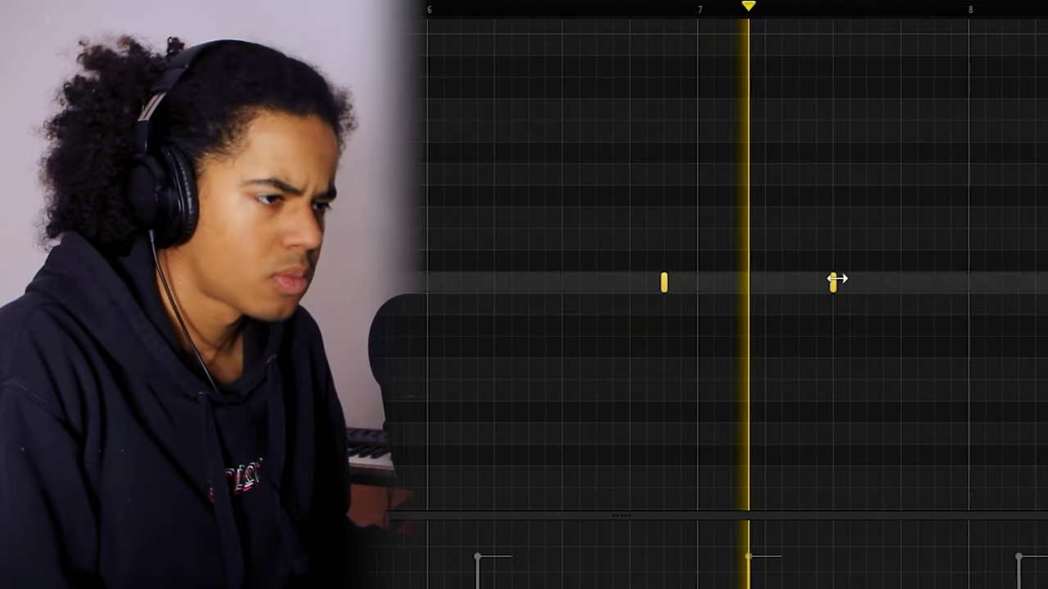
click(928, 283)
click(1019, 283)
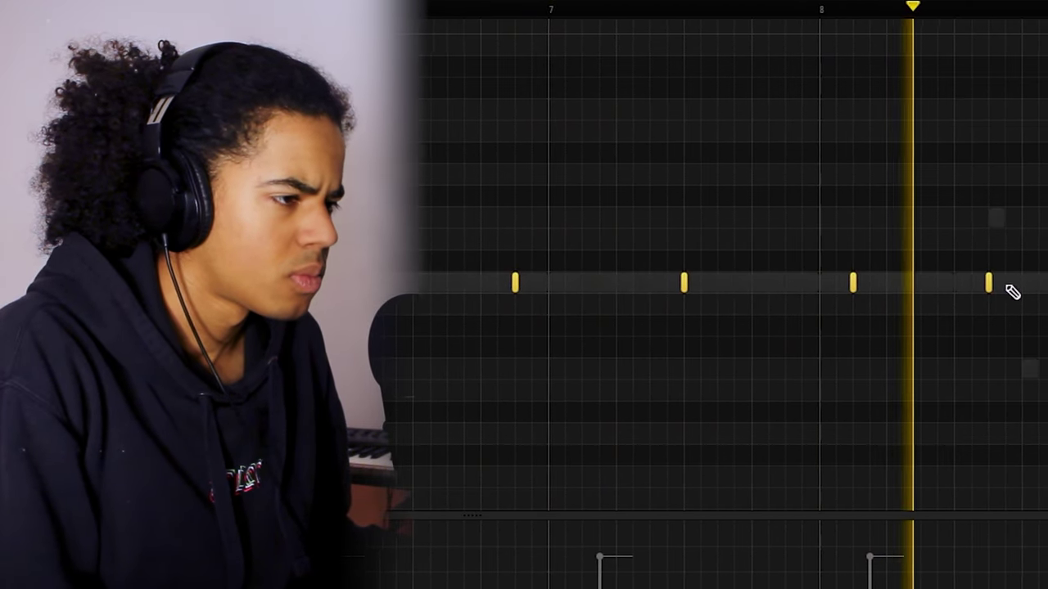
click(1018, 282)
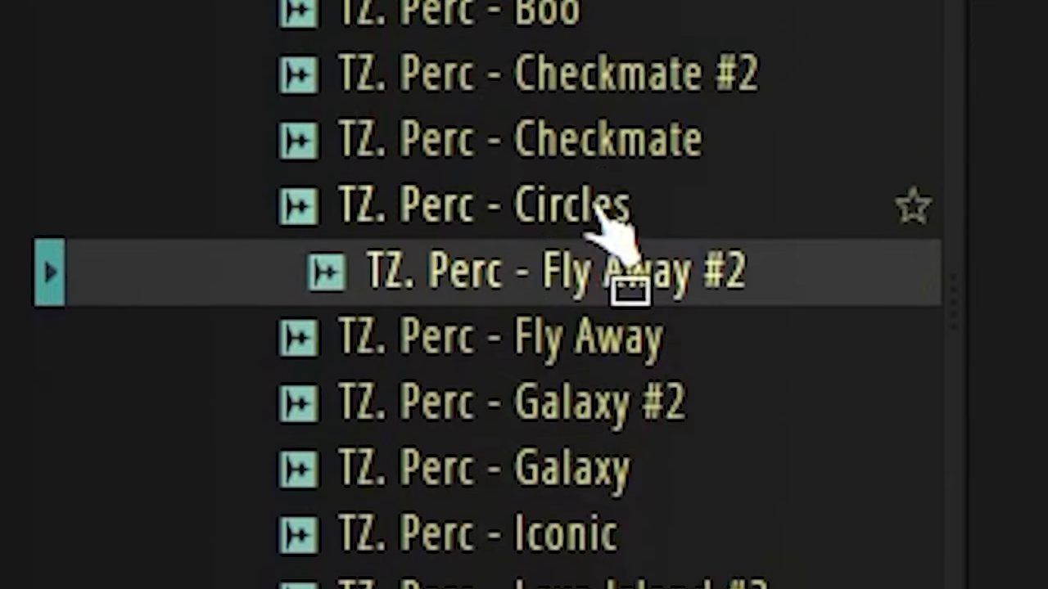
Audition TZ. Perc samples such as Fly Away #2 and Aloe Vera, and place a C5 hit in the piano roll.
drag(598, 211, 626, 47)
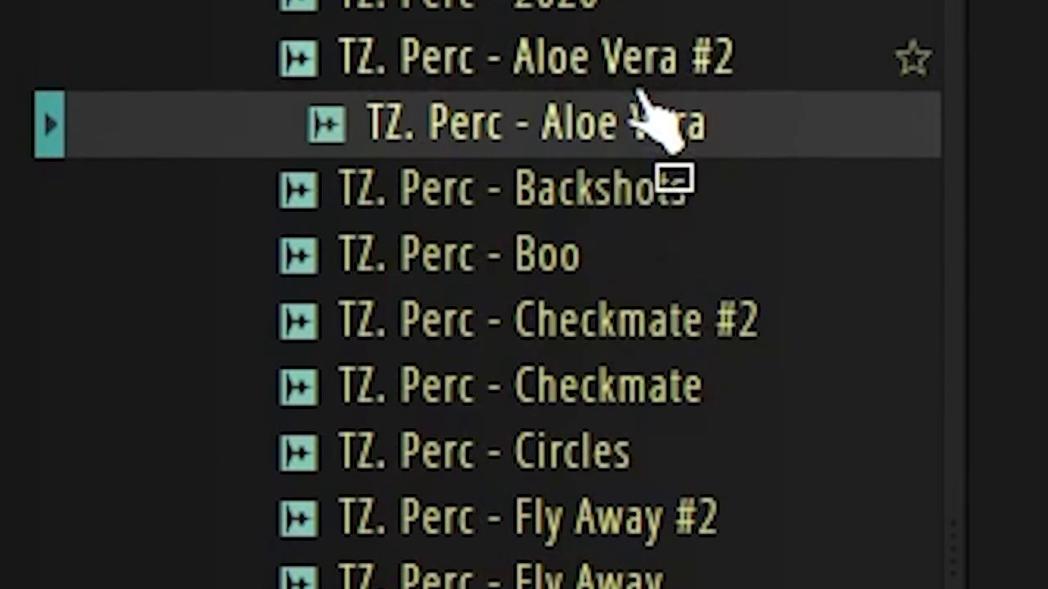
drag(647, 115, 638, 4)
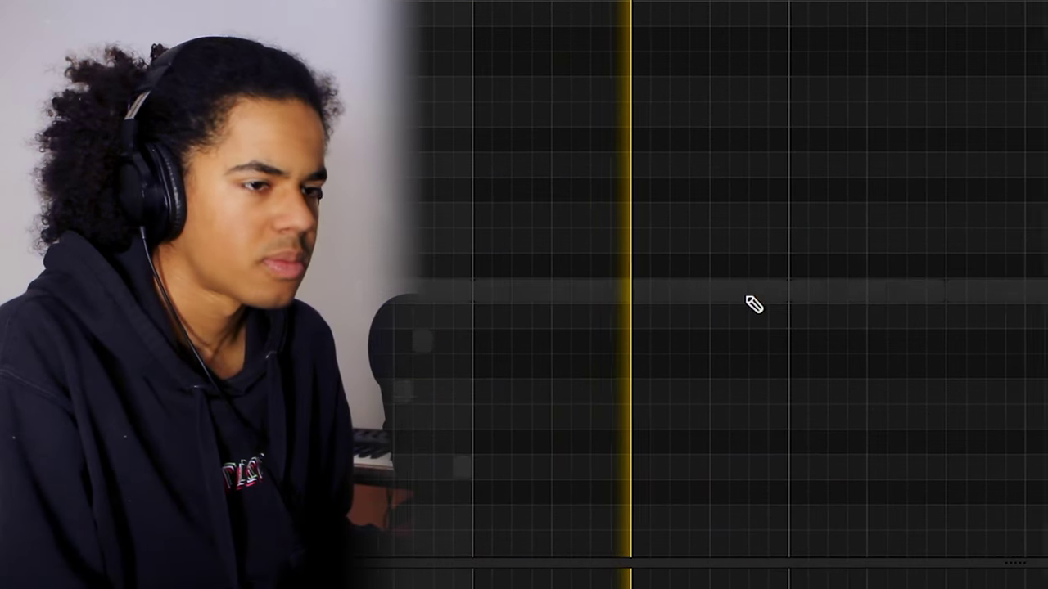
click(751, 300)
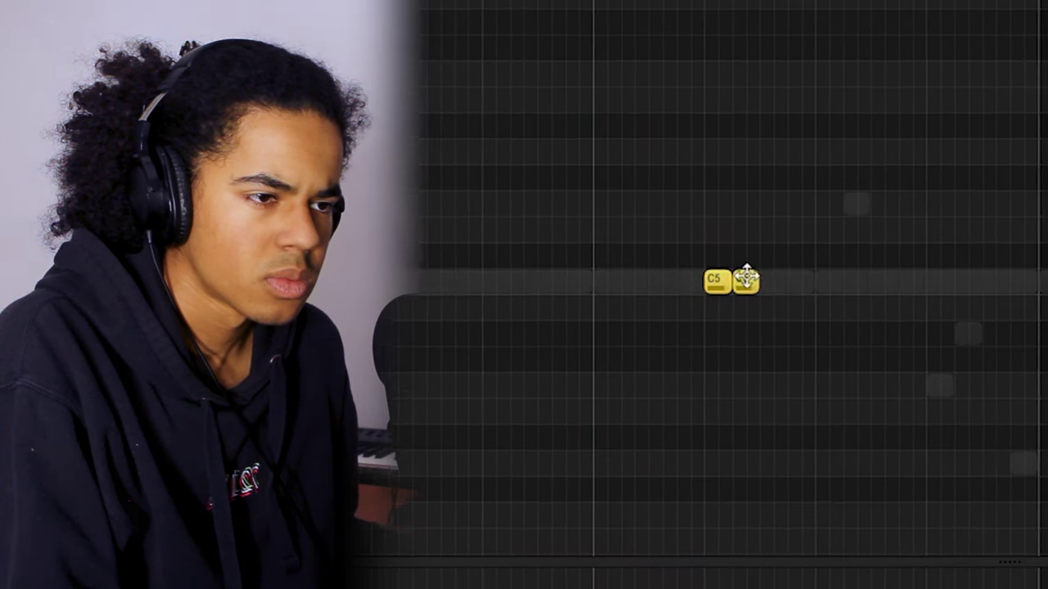
Lengthen the second C5 bongo note in bar 4 and trim the first to end just before it.
drag(759, 281, 815, 305)
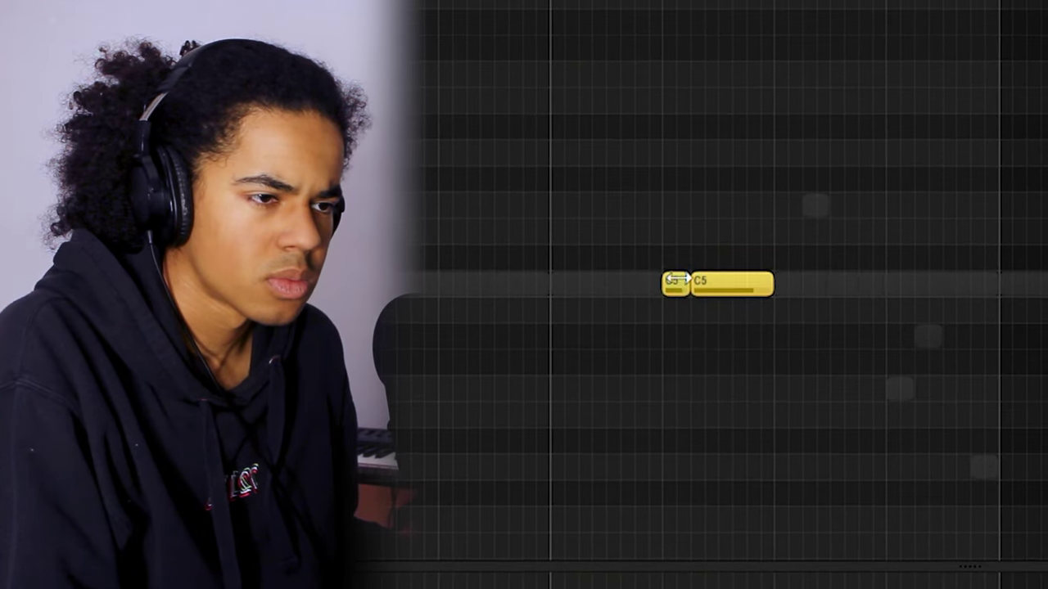
key(space)
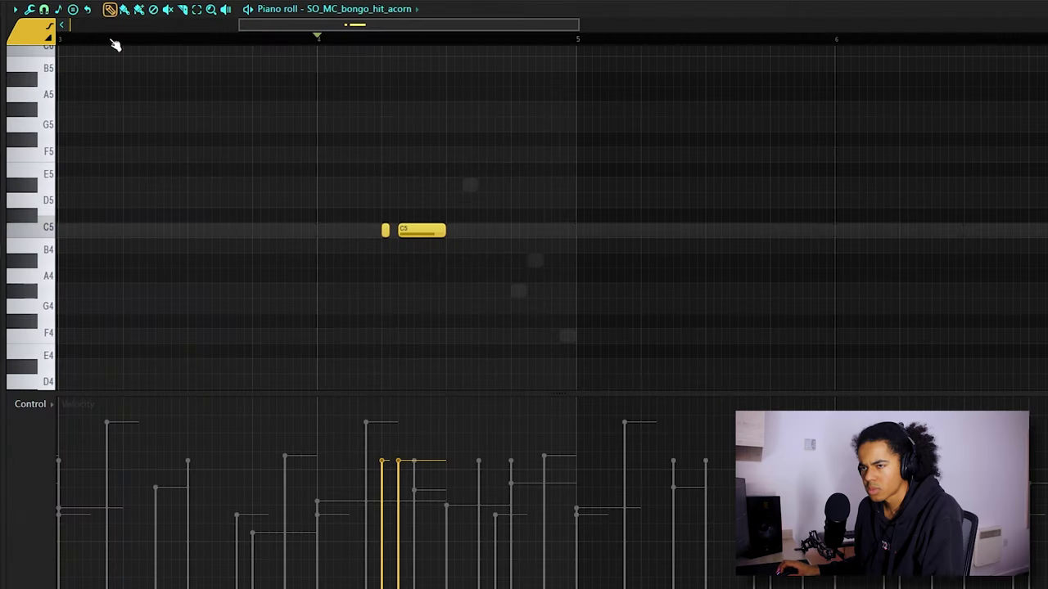
click(163, 134)
key(space)
drag(389, 231, 395, 234)
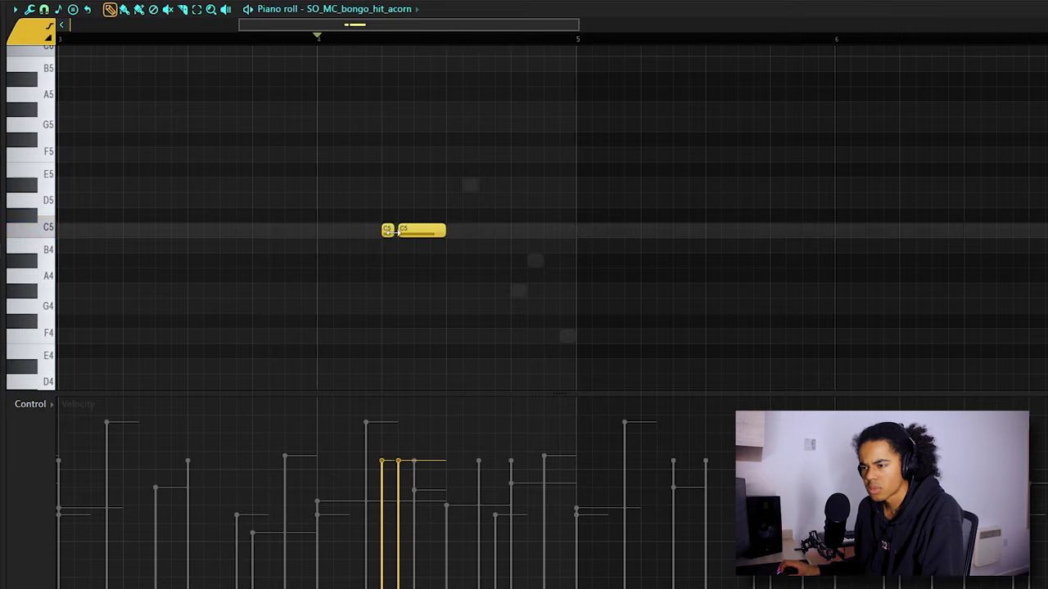
Lower the velocity of the first C5 bongo note in bar 4 below that of the second, and check it in playback.
drag(515, 178, 378, 239)
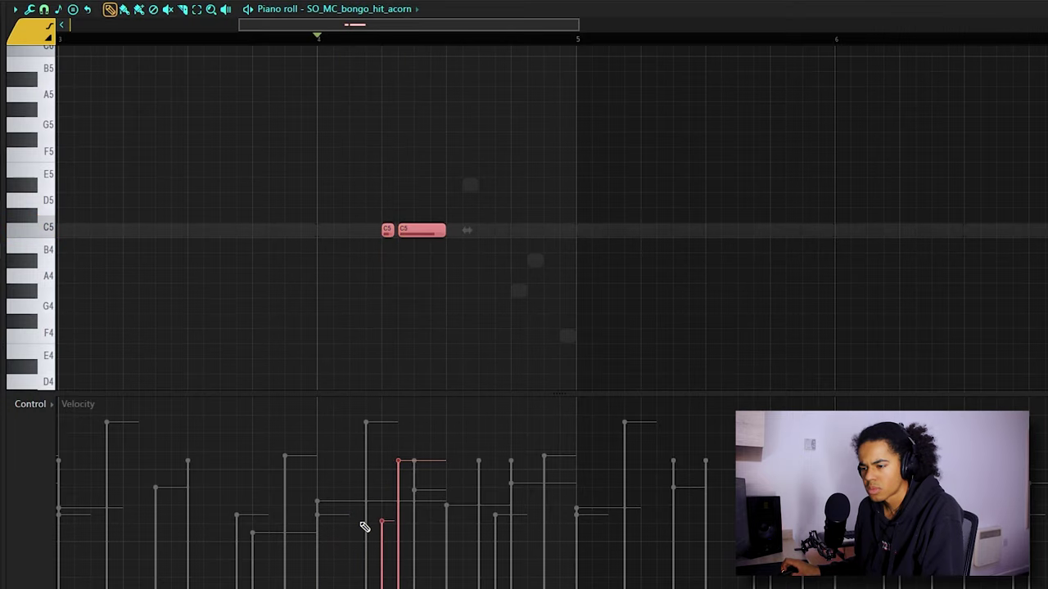
key(ctrl+d)
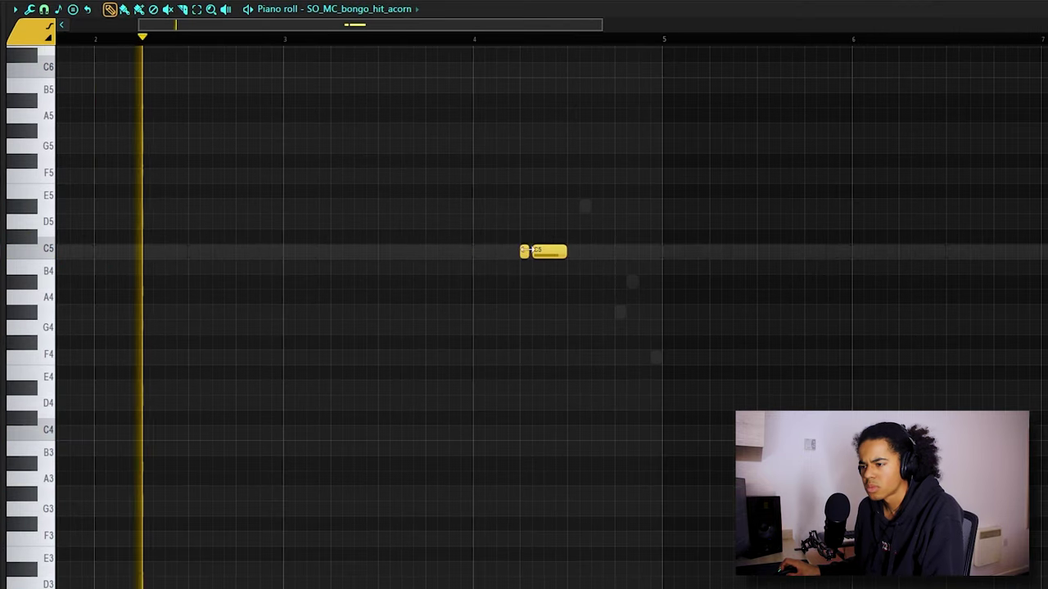
scroll(491, 43, down, 2)
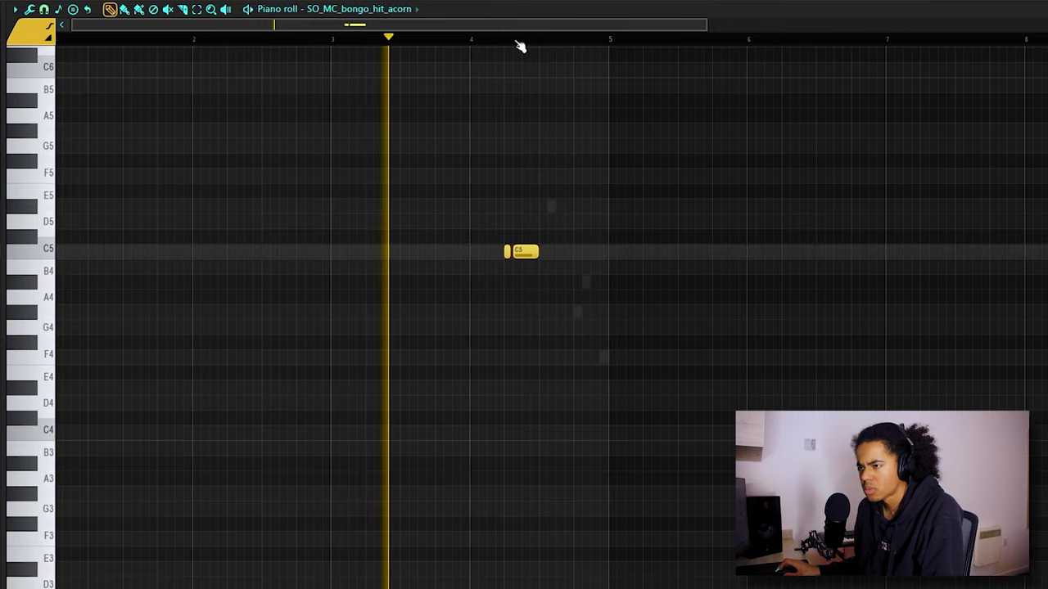
scroll(564, 38, down, 1)
drag(568, 172, 420, 311)
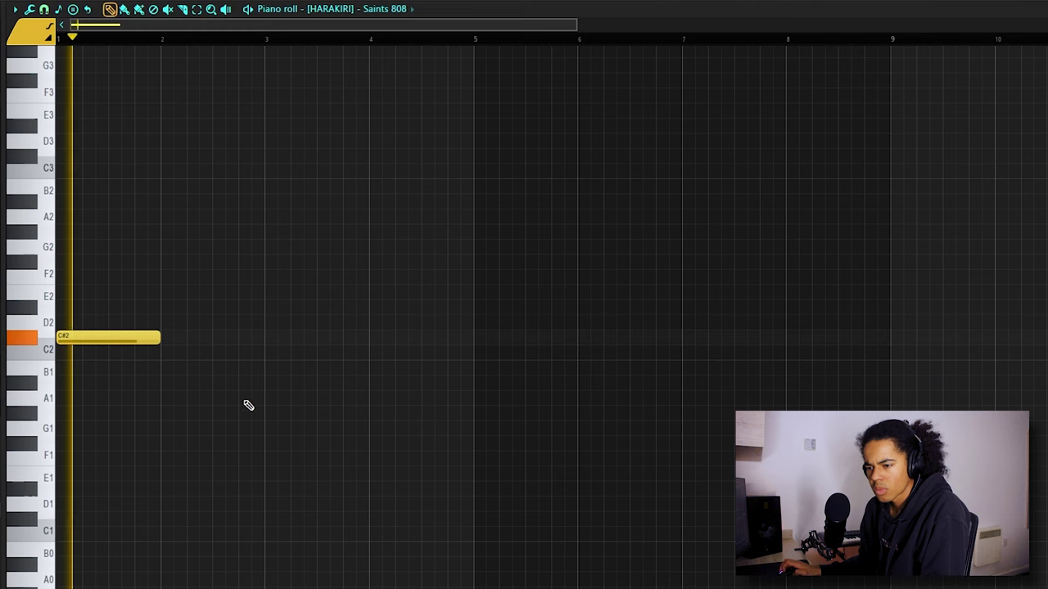
In the Saints 808 piano roll, add an A1 note at bar 3 and very short F#3 and G#3 slide notes in bar 4.
drag(267, 398, 317, 415)
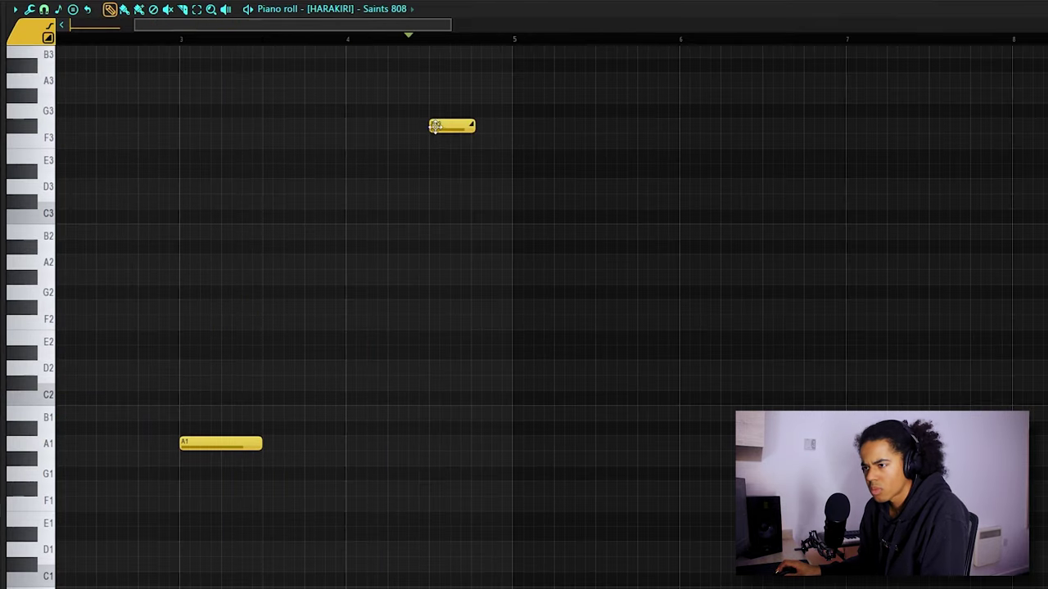
drag(434, 125, 431, 127)
click(475, 95)
Add a one-beat G#1 note midway through bar 4, followed by two shorter, spaced G#1 copies before bar 5.
click(458, 460)
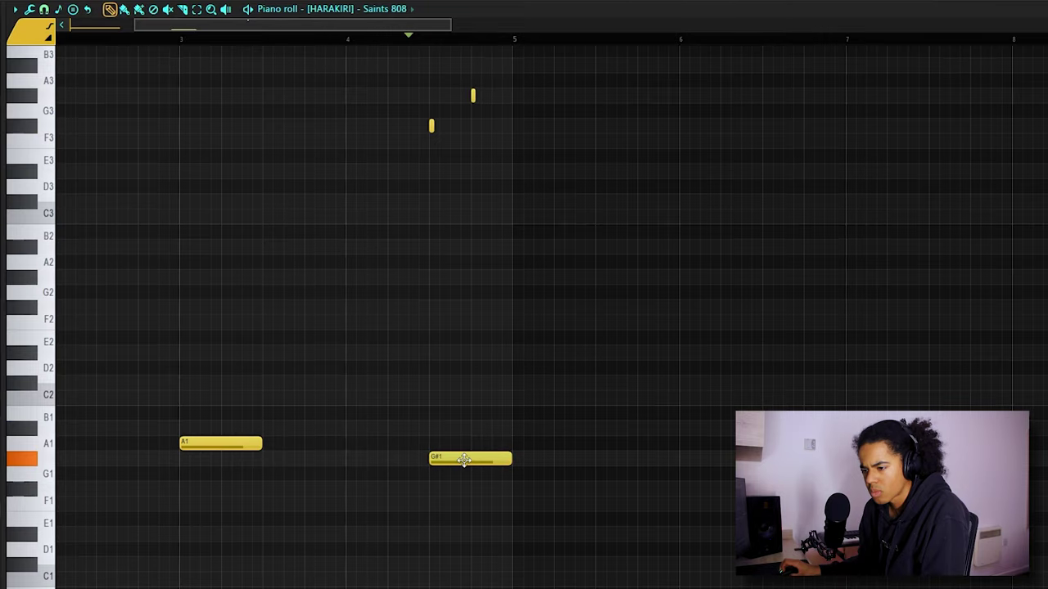
drag(511, 460, 473, 460)
drag(478, 409, 453, 491)
key(ctrl+b)
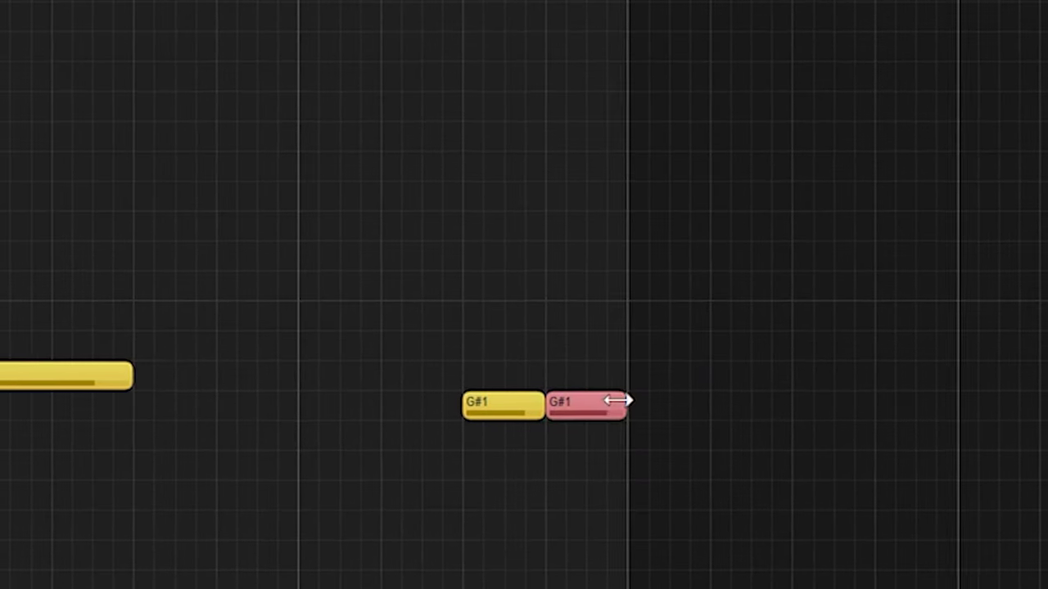
drag(618, 401, 589, 394)
key(ctrl+b)
drag(668, 332, 574, 449)
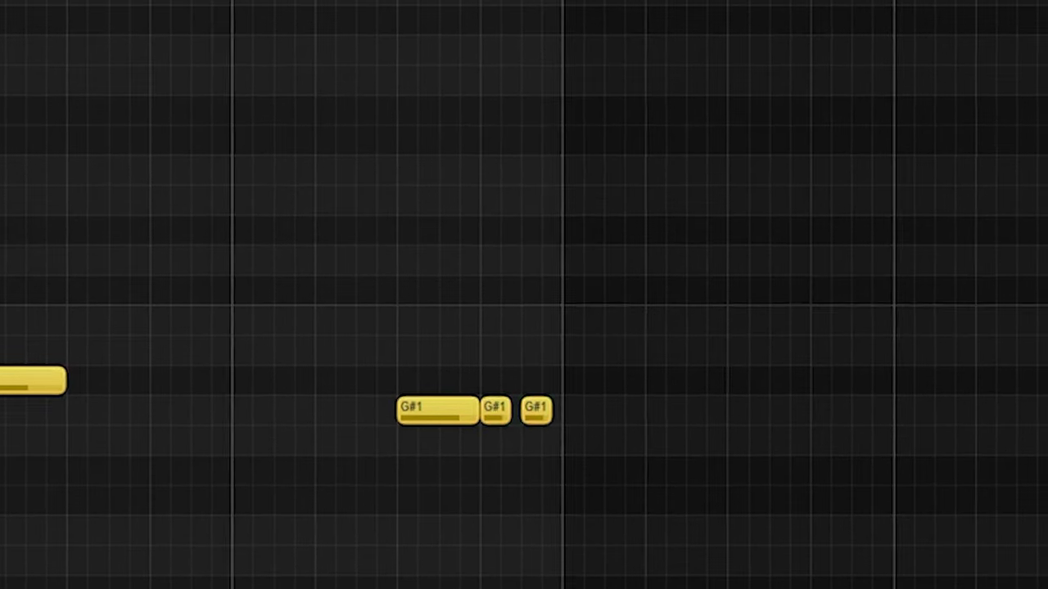
Add a G#2 slide note over the first G#1 note in bar 4, lower it to F#2, and audition the slide.
click(461, 308)
drag(455, 309, 453, 277)
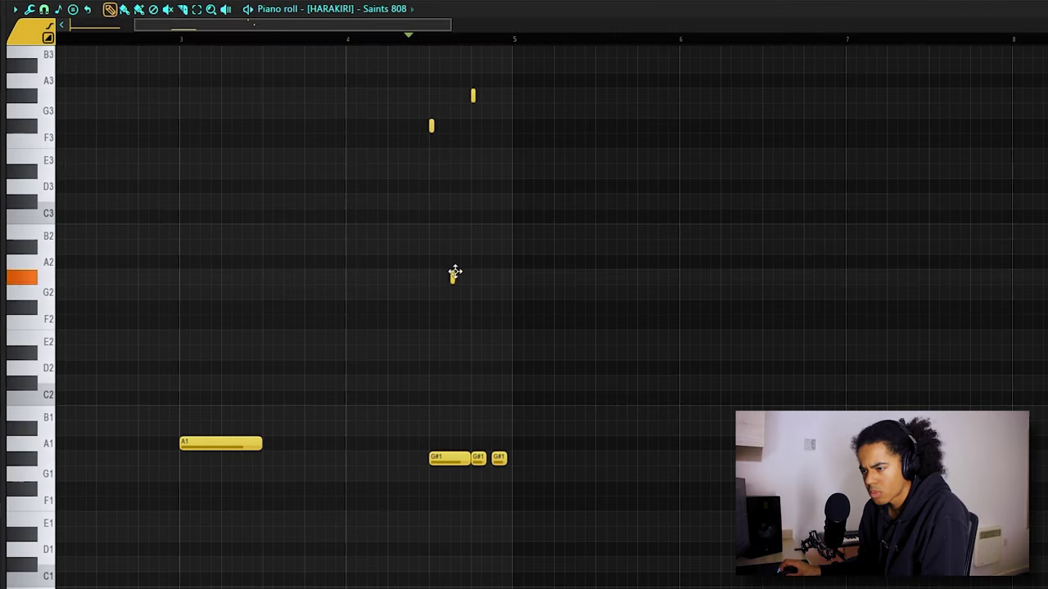
key(space)
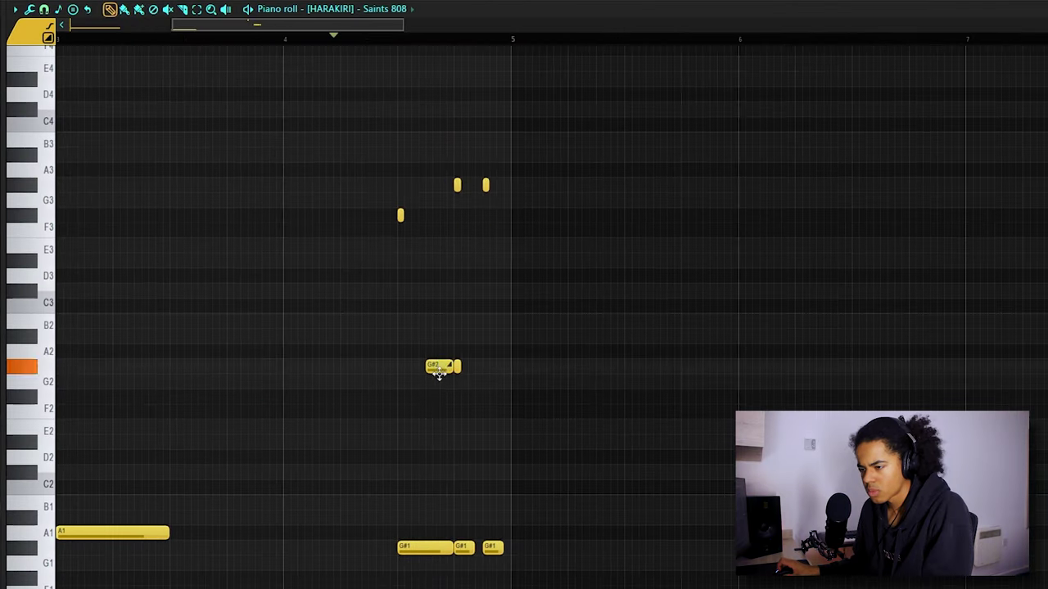
drag(439, 372, 439, 402)
key(space)
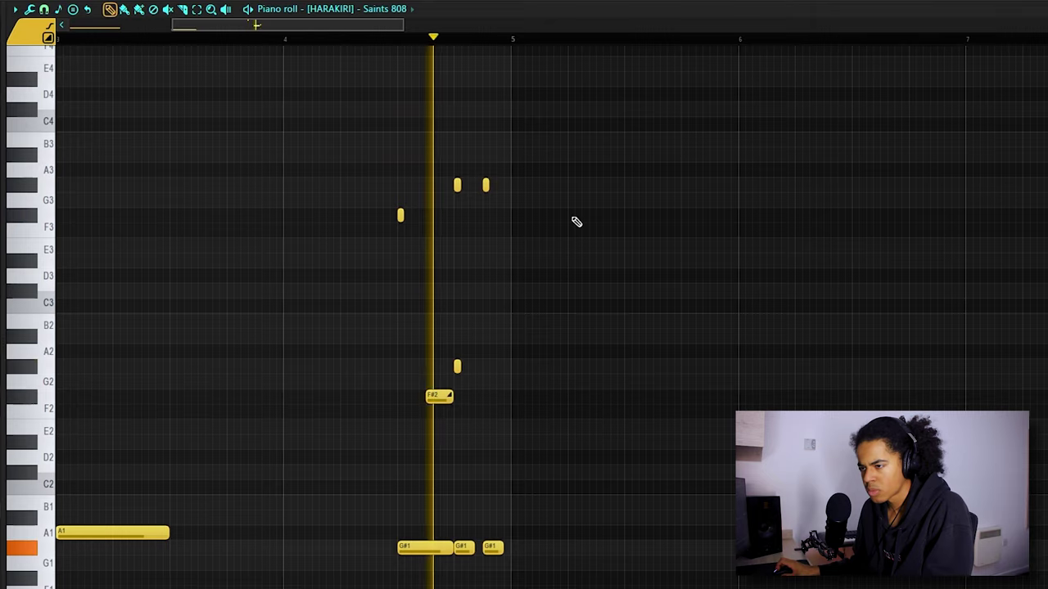
Repeat the opening 808 line by placing a one-bar C#2 note at bar 5 and an A1 note at bar 7.
scroll(449, 430, down, 6)
click(420, 426)
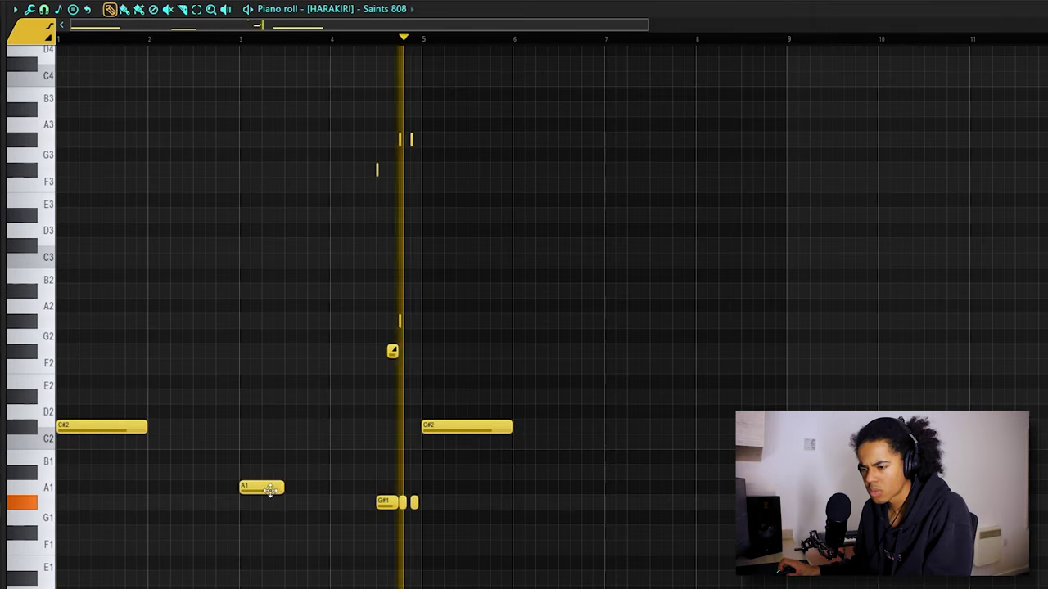
click(607, 487)
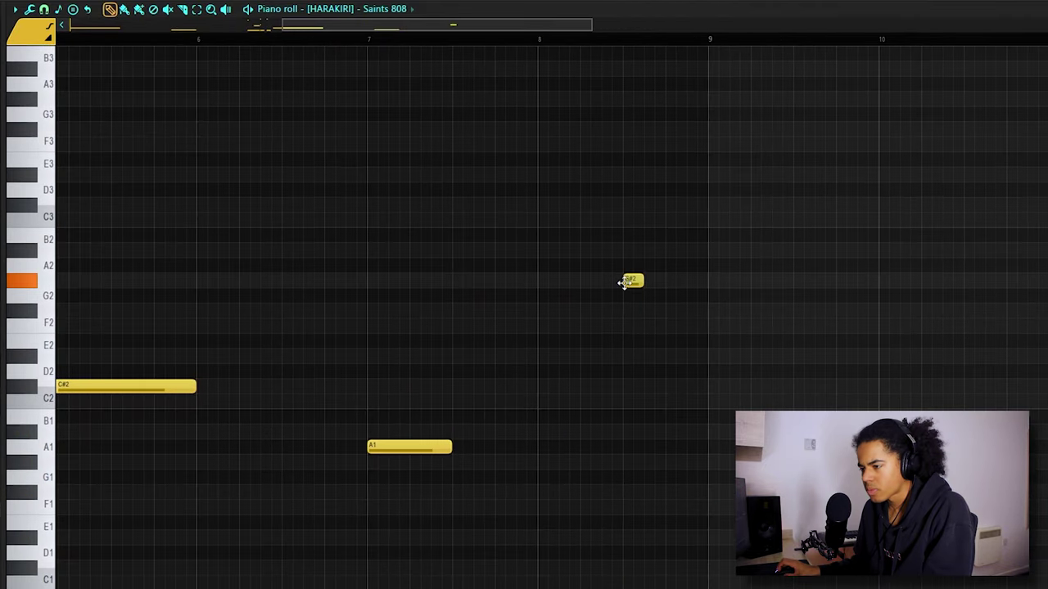
Fill the second half of bar 8 with four short, evenly spaced G#2 notes on the 808.
click(653, 279)
key(ctrl+b)
key(ctrl+b)
Ramp the velocities of the four G#2 notes in bar 8 upward from first to last, and play them back.
key(ctrl+a)
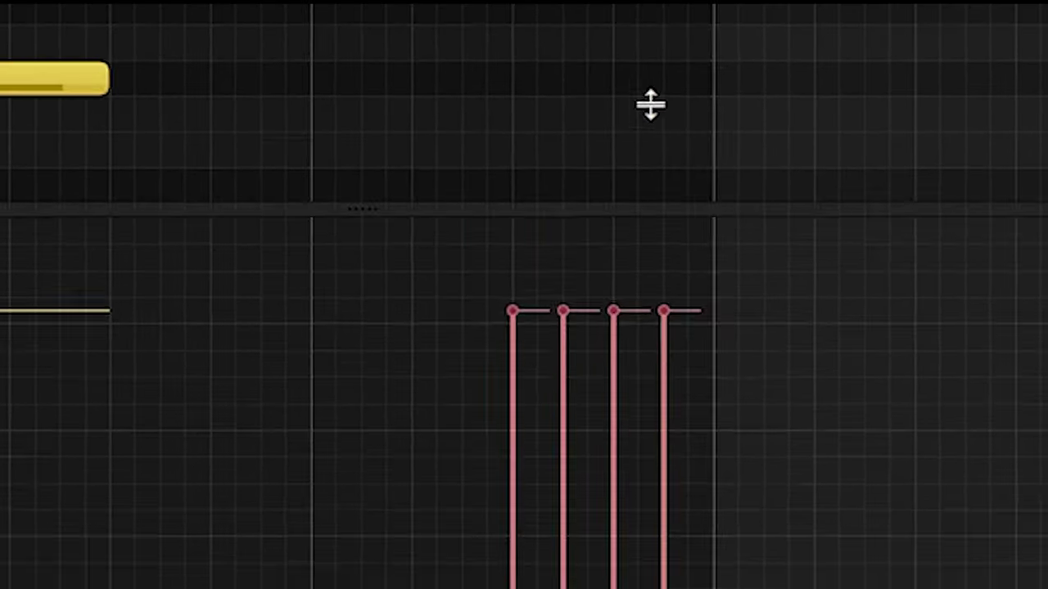
mouse_move(467, 588)
mouse_down()
mouse_move(565, 560)
mouse_move(722, 317)
mouse_up()
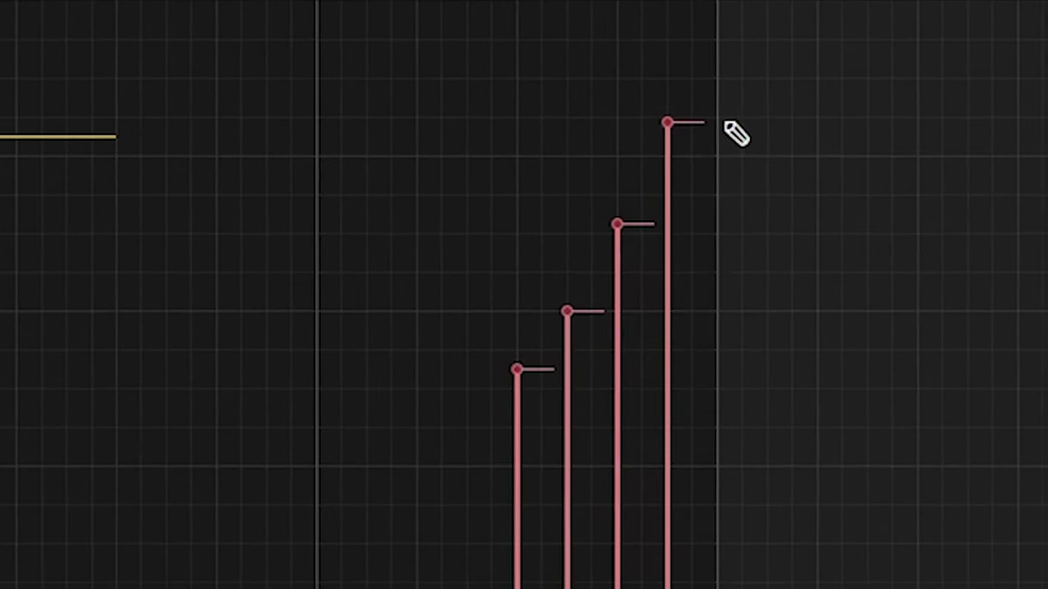
click(330, 0)
drag(597, 418, 671, 573)
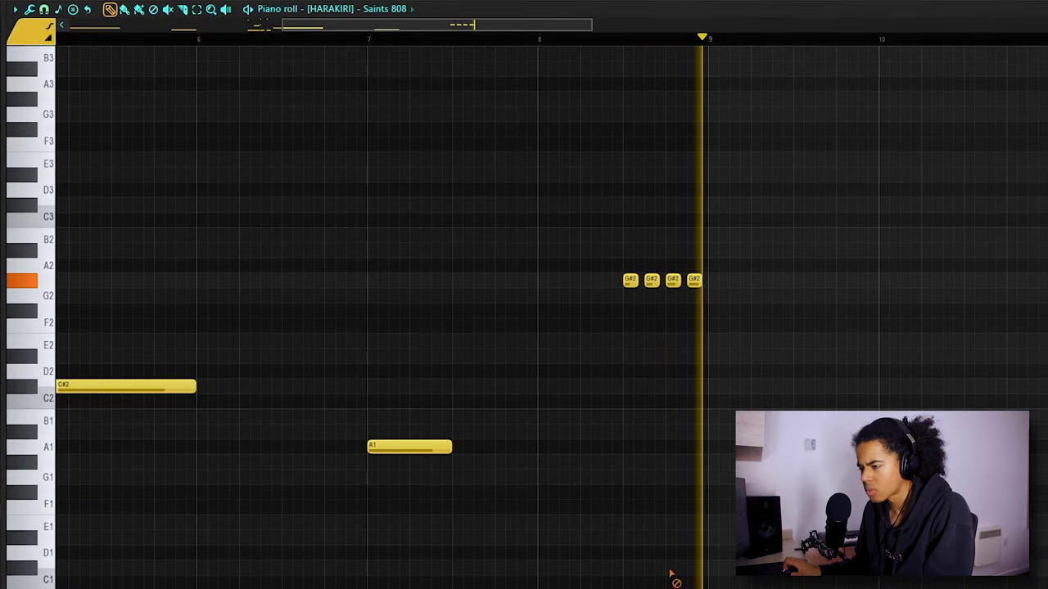